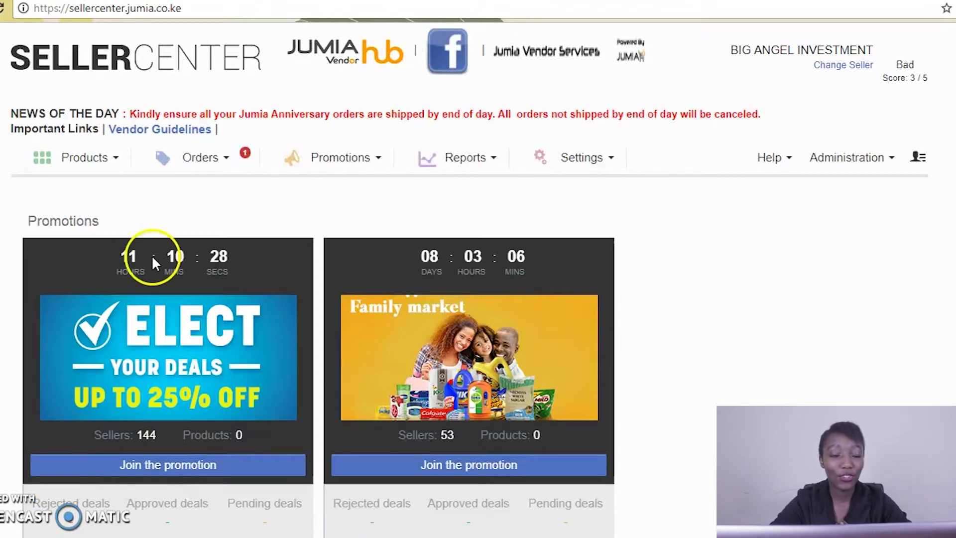
- Go to Manage Products under the Products menu to open the Product Overview list
left_click(87, 164)
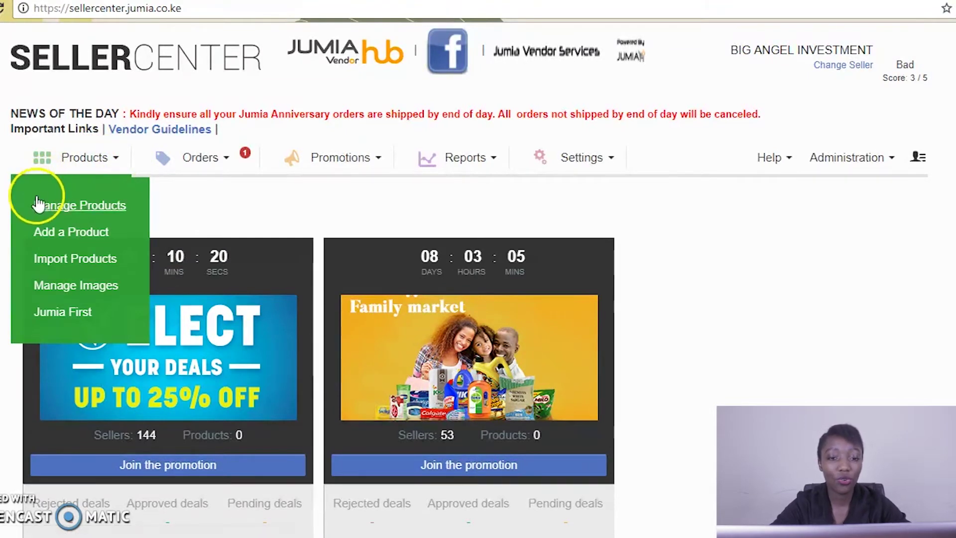
left_click(67, 209)
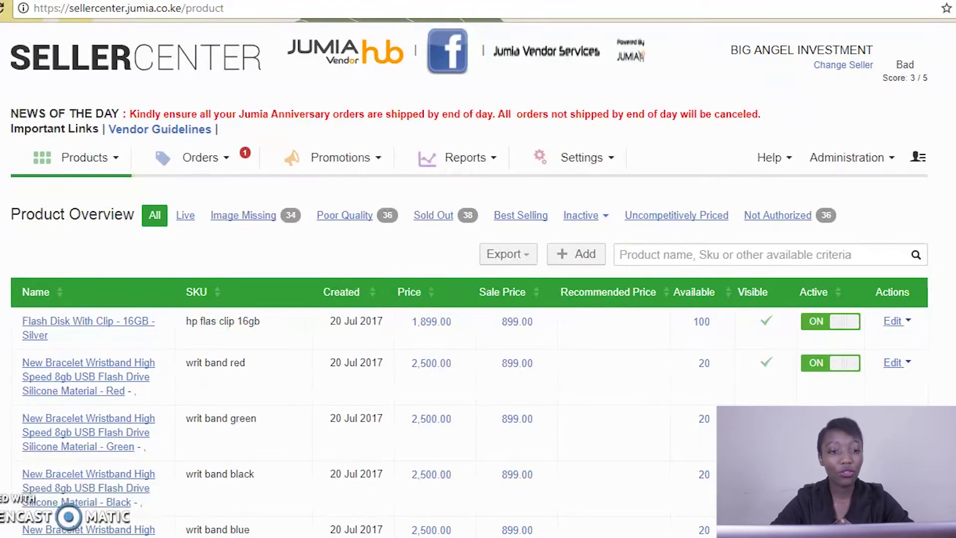
- Show the 16GB flash disk's special price details: 899.00 sale price on a 1,899.00 item
scroll(469, 279, "down", 3)
scroll(470, 279, "up", 3)
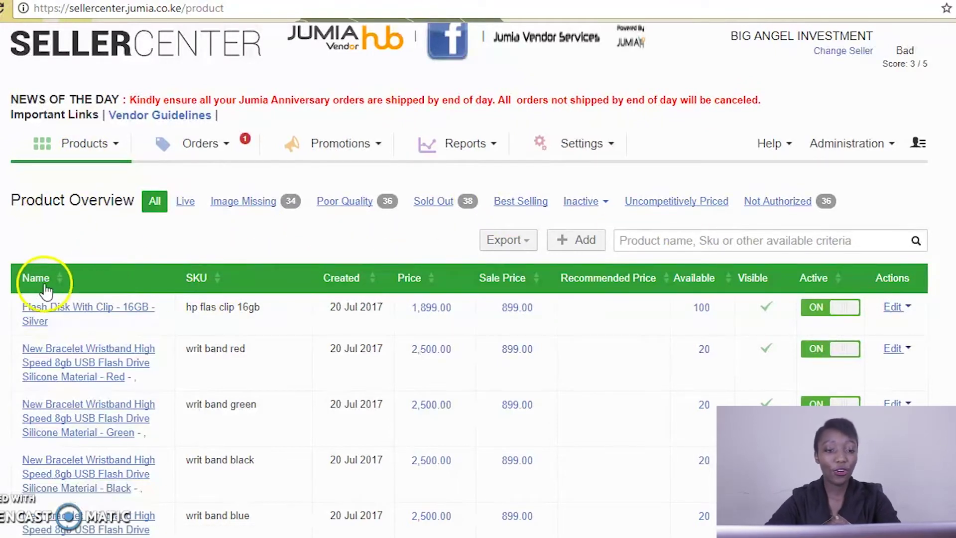
mouse_move(455, 314)
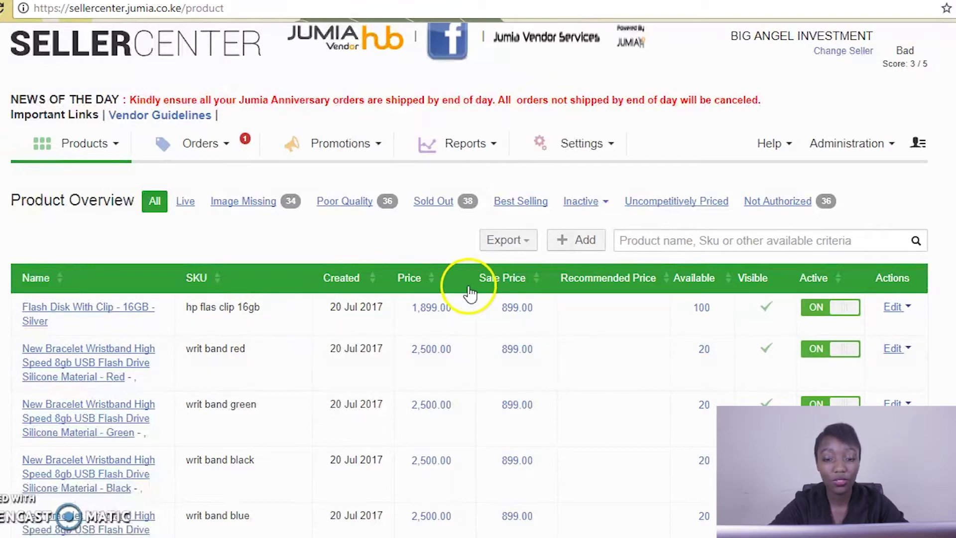
mouse_move(451, 354)
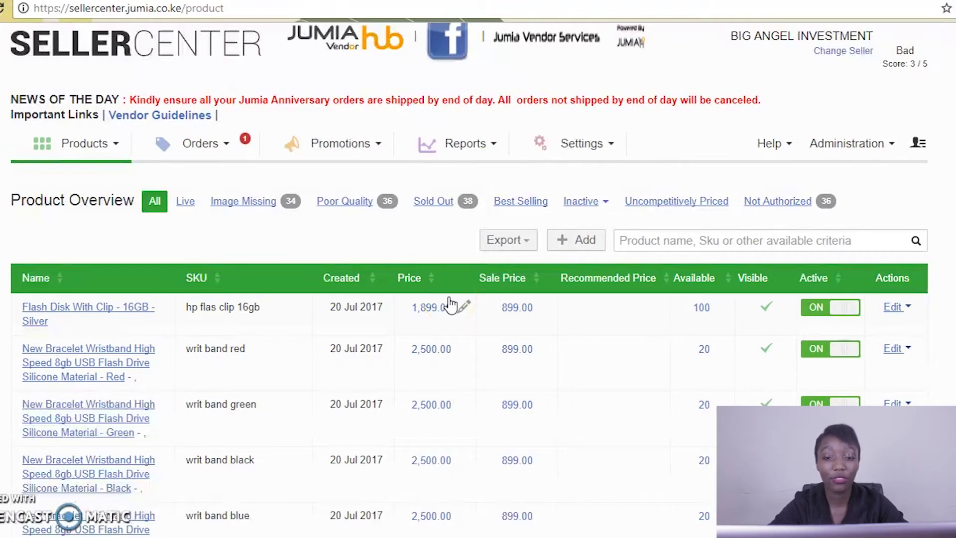
left_click(503, 286)
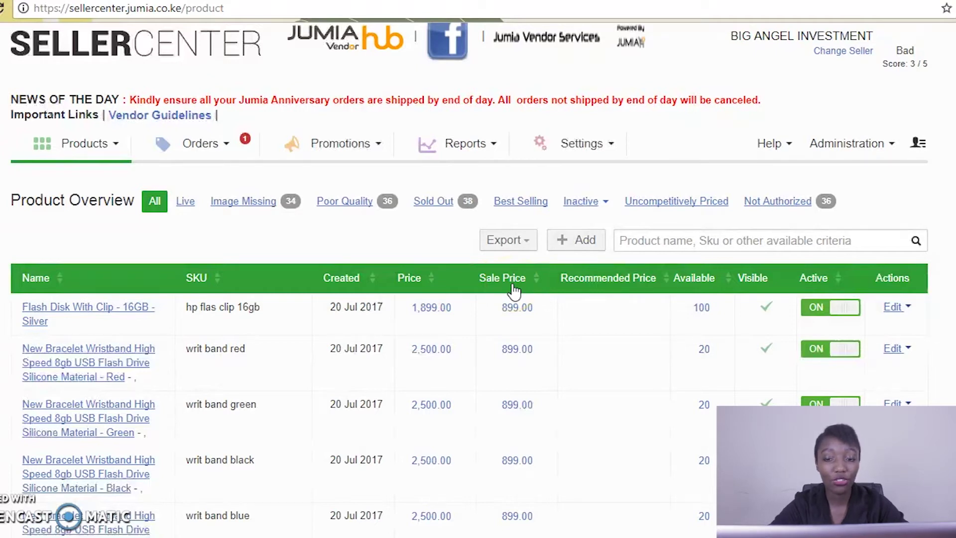
left_click(512, 304)
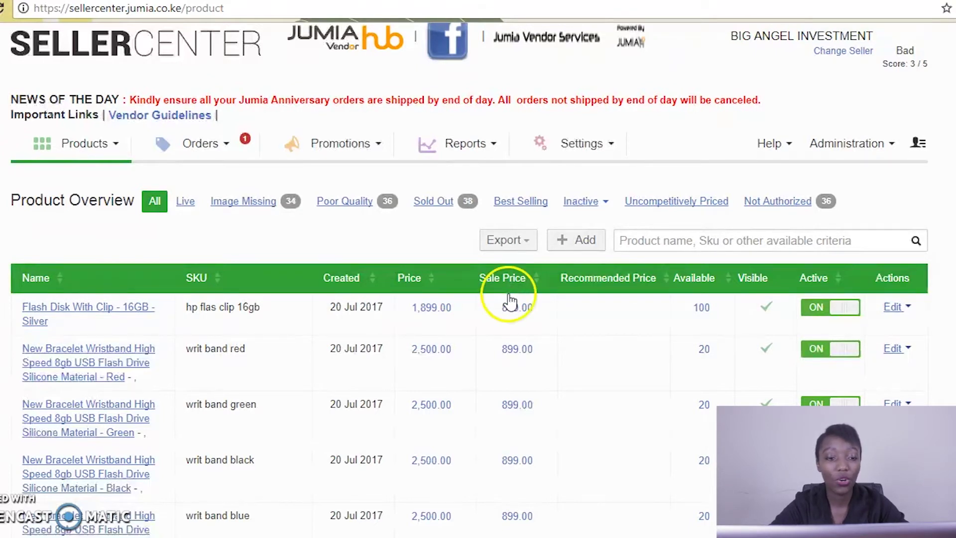
- Clear the flash disk's 899.00 sale price inline and open the date range calendar
left_click(539, 313)
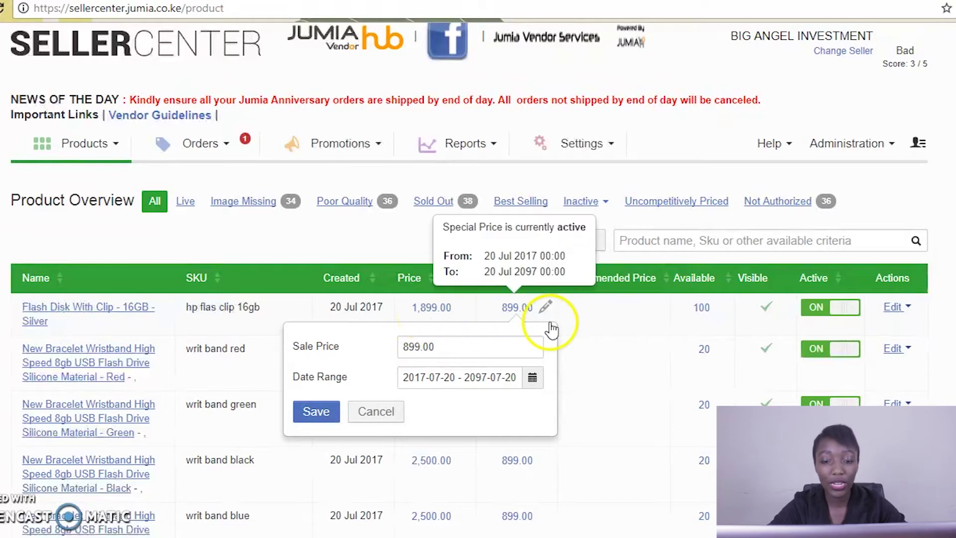
left_click(478, 345)
key("BackSpace")
key("BackSpace")
key("BackSpace")
key("BackSpace")
key("BackSpace")
key("BackSpace")
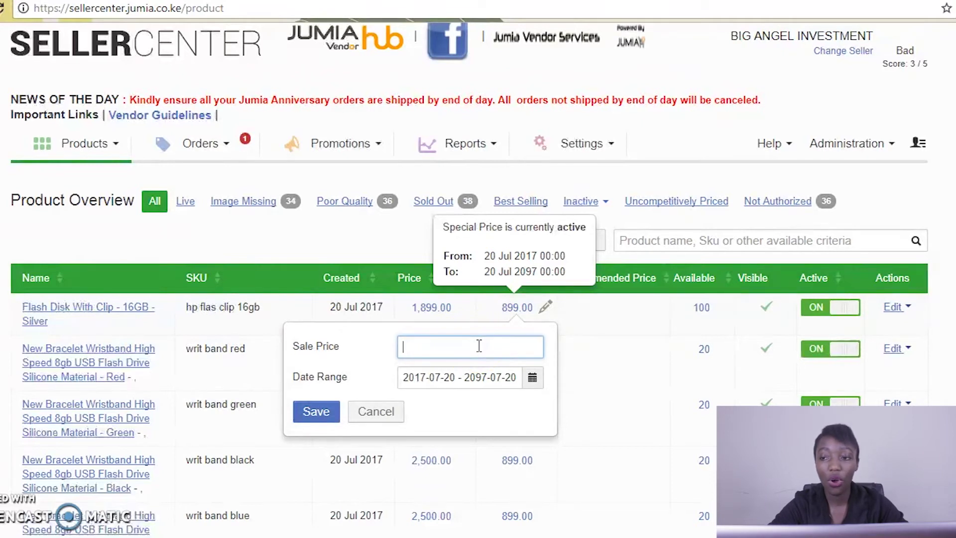
left_click(464, 386)
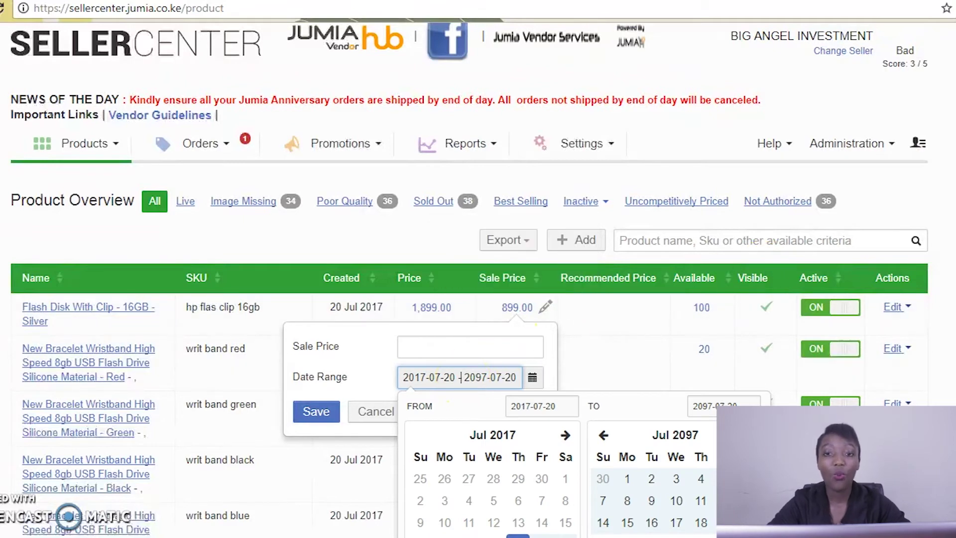
- Reopen the flash disk's sale price editor and pick a start date in the date-range calendar
scroll(615, 78, "down", 5)
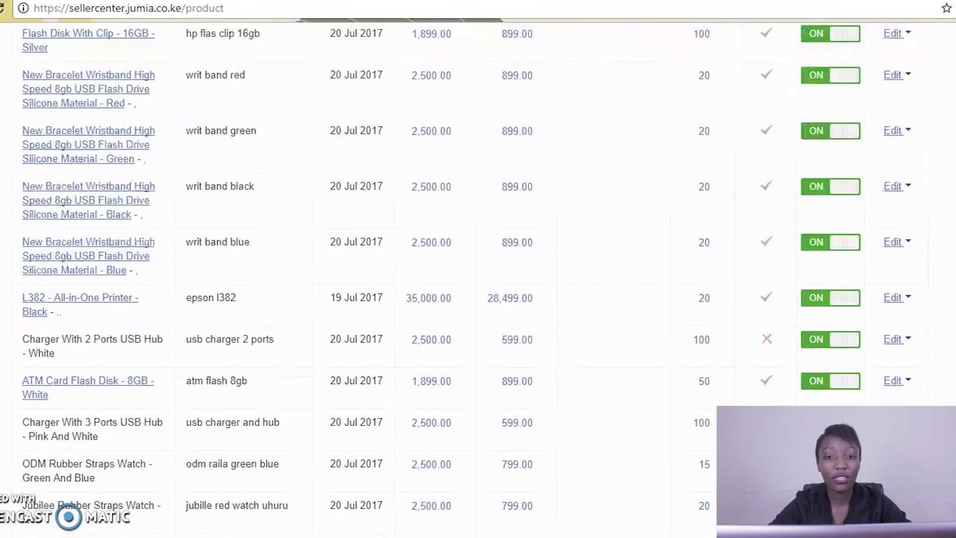
left_click(615, 78)
left_click(544, 35)
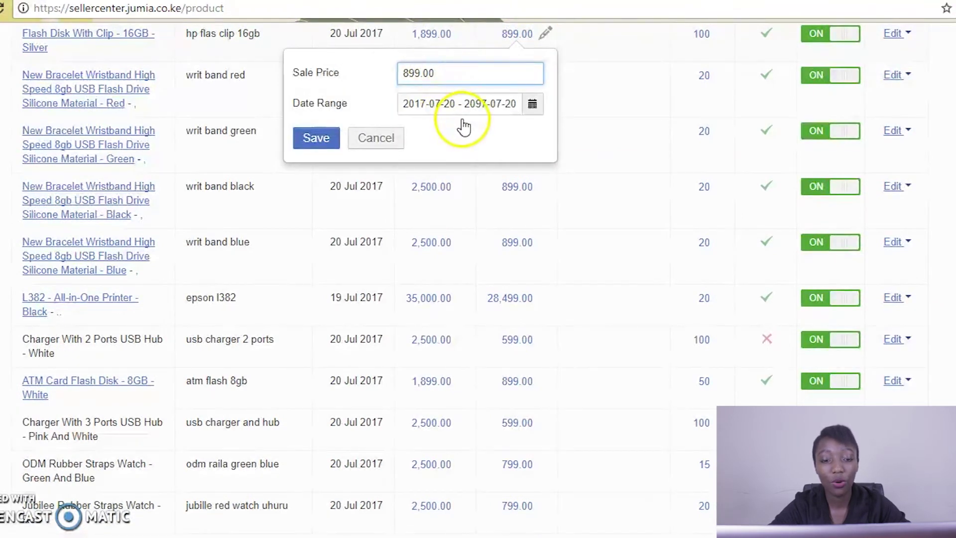
left_click(469, 104)
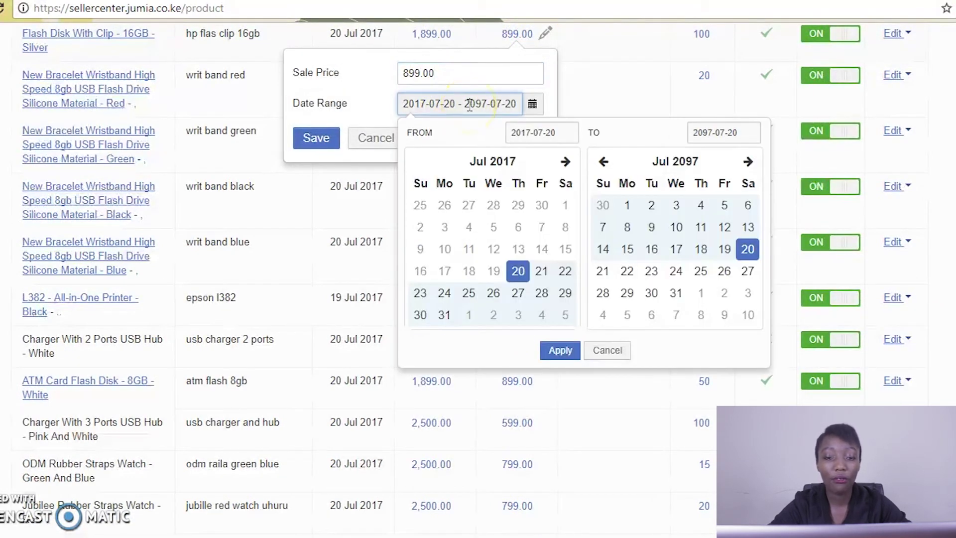
left_click(566, 274)
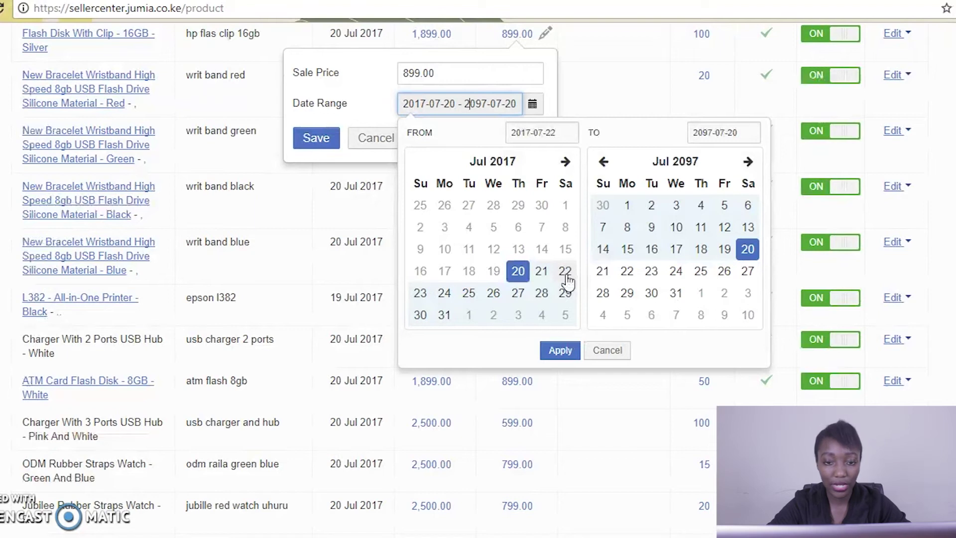
- Save the sale price, close the calendar, and confirm 899.00 is active 20 Jul 2017–20 Jul 2097
left_click(487, 162)
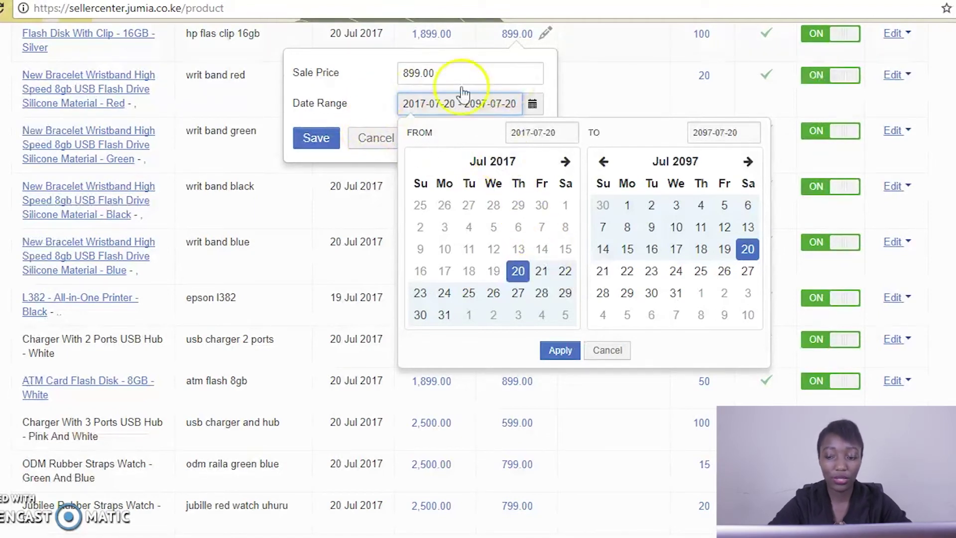
left_click(332, 106)
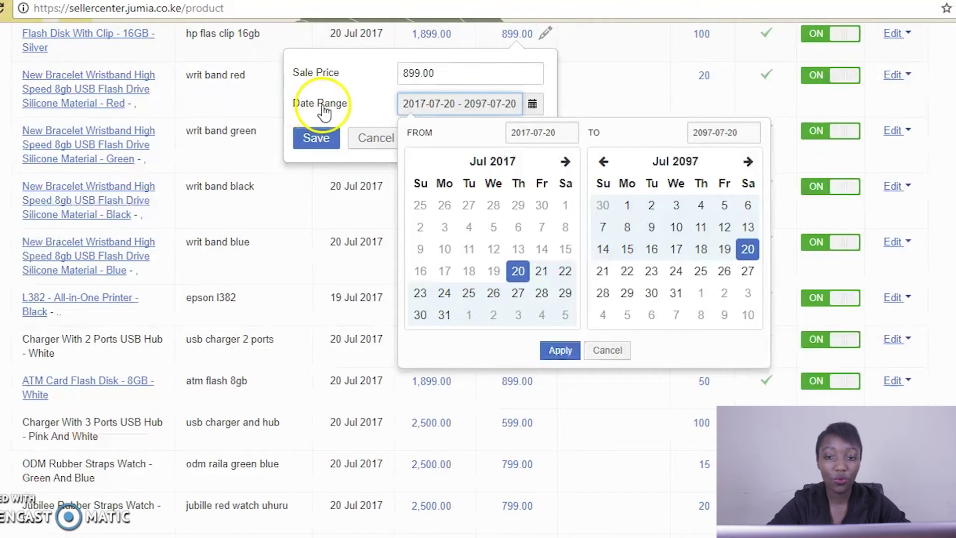
left_click(321, 138)
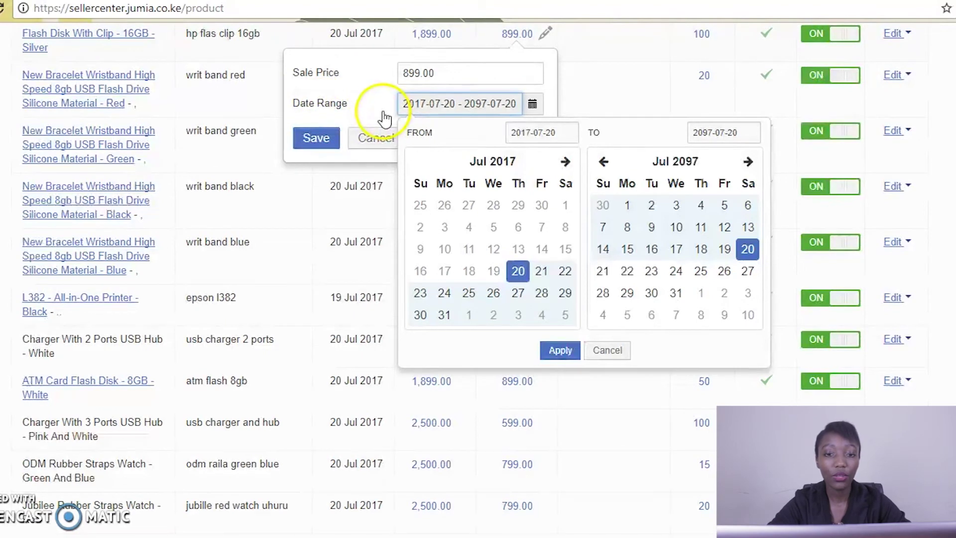
left_click(364, 122)
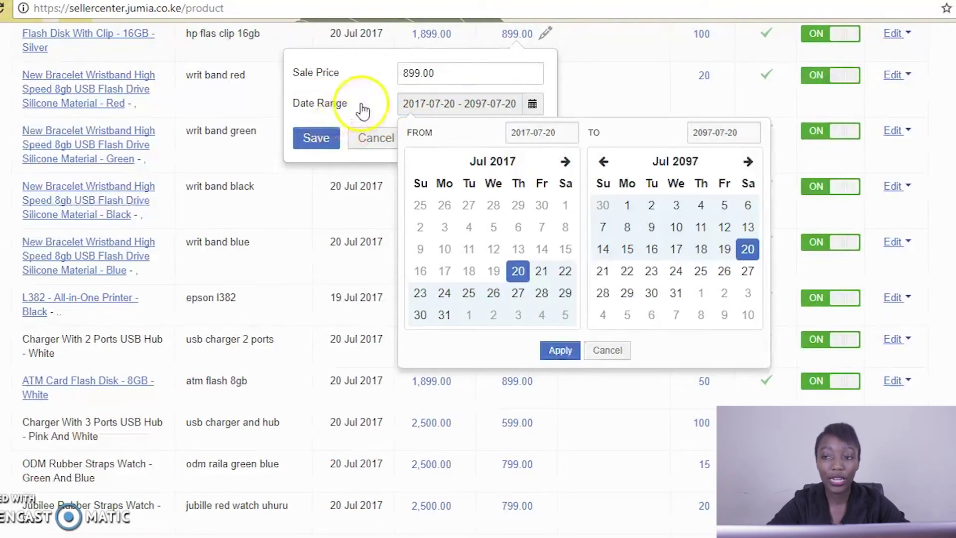
left_click(618, 348)
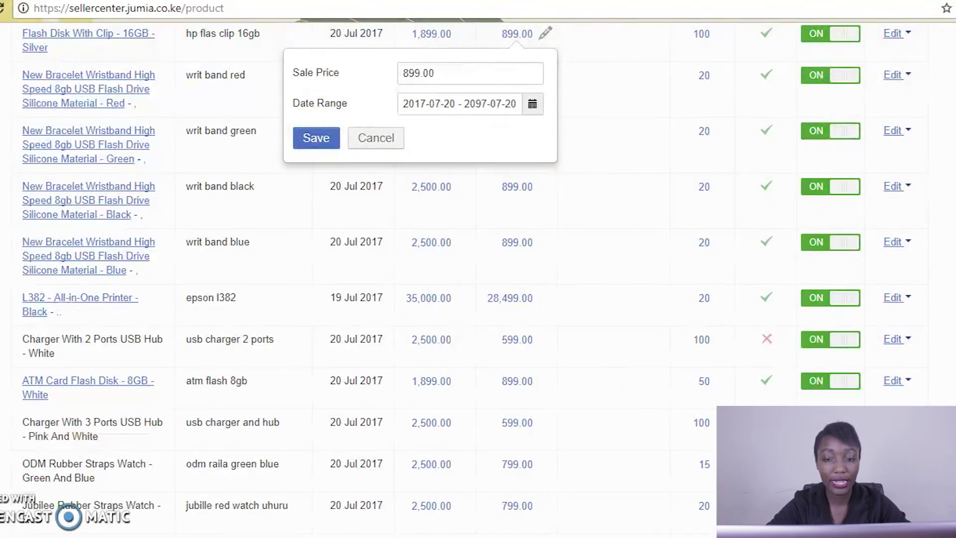
scroll(477, 269, "up", 3)
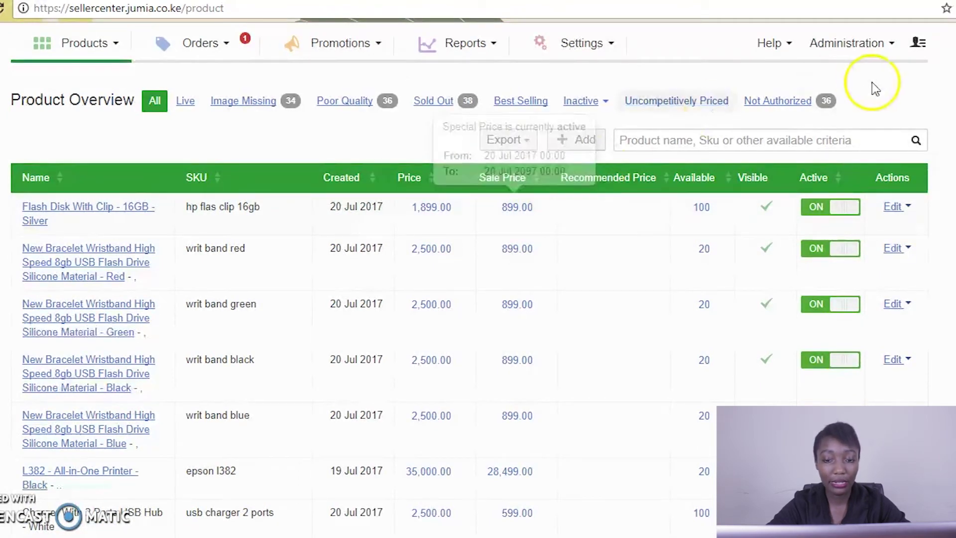
left_click(531, 212)
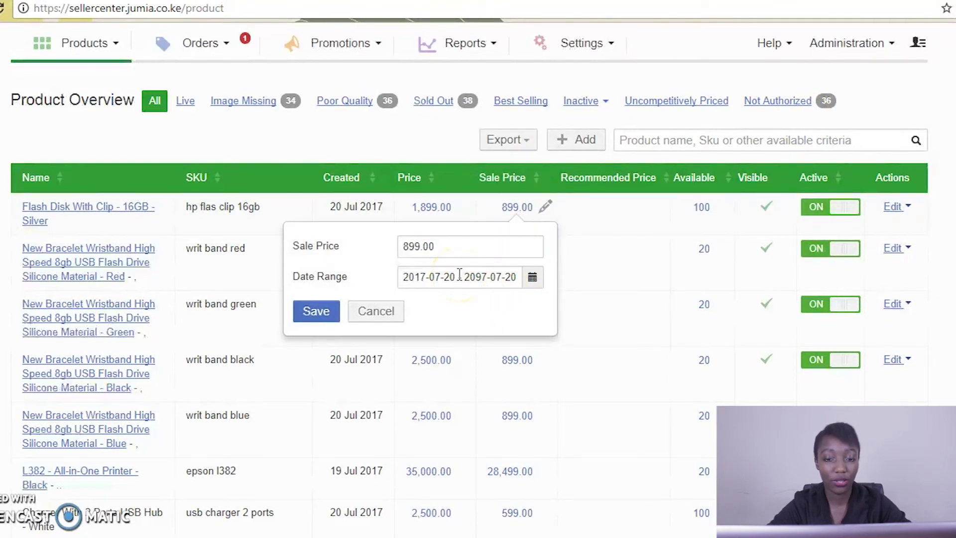
left_click(312, 318)
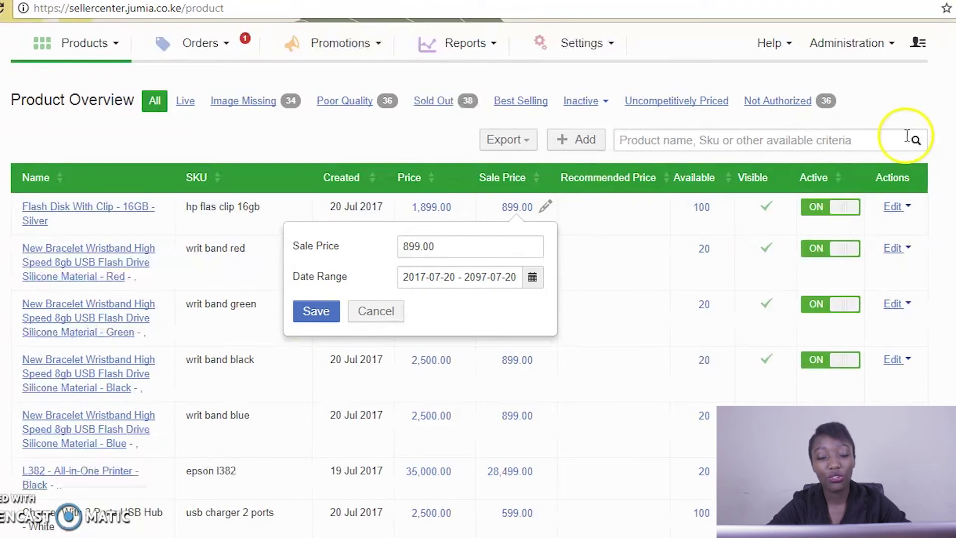
left_click(912, 108)
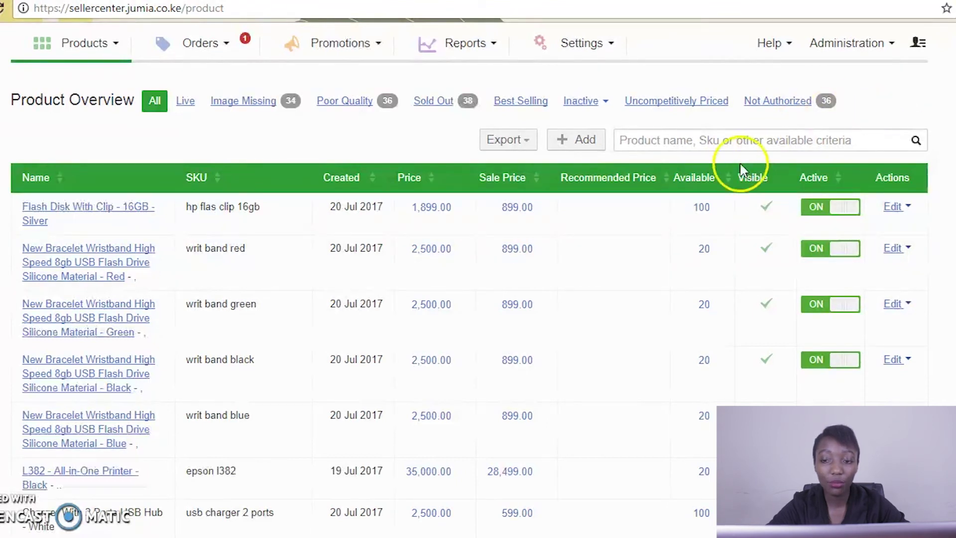
- Change the flash disk's allocated stock from 100 to 0 and save it
mouse_move(722, 211)
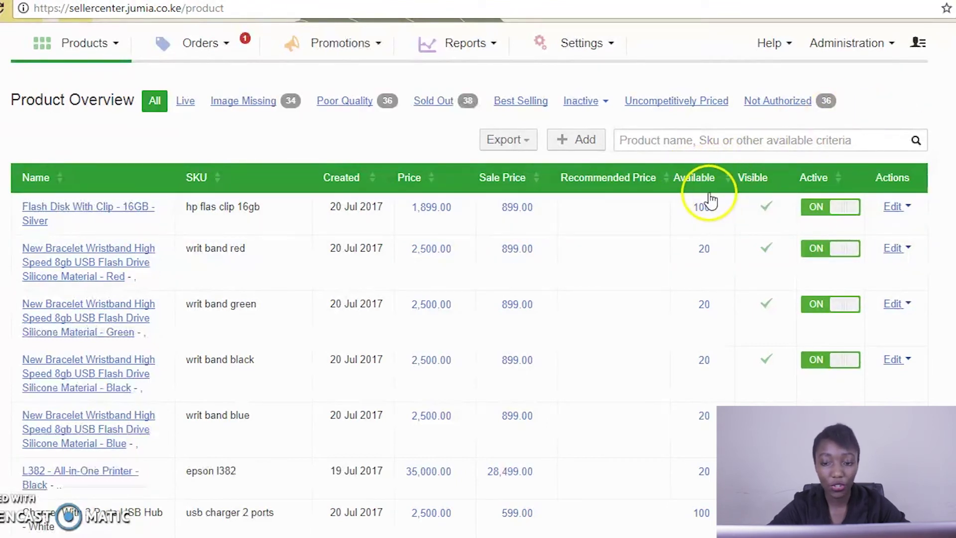
left_click(710, 210)
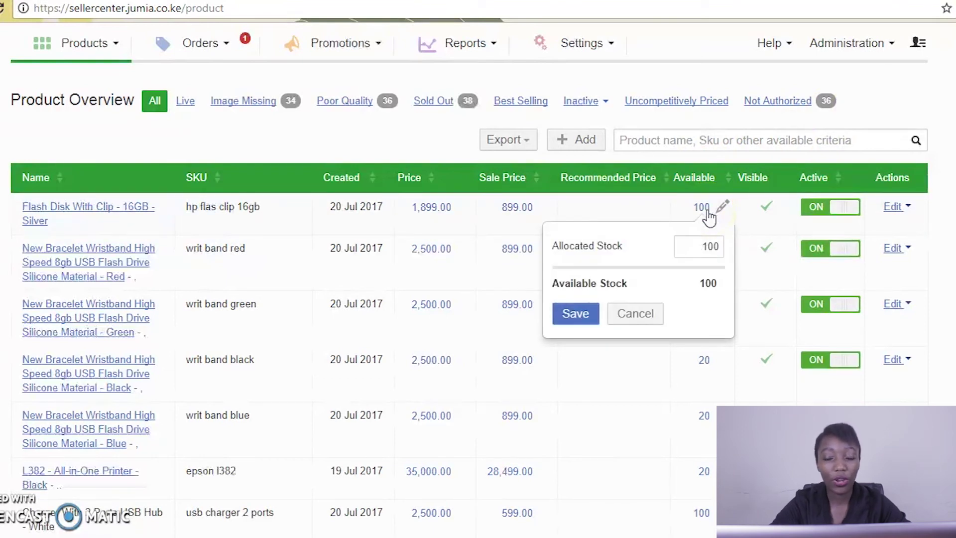
left_click(720, 244)
key("BackSpace")
key("BackSpace")
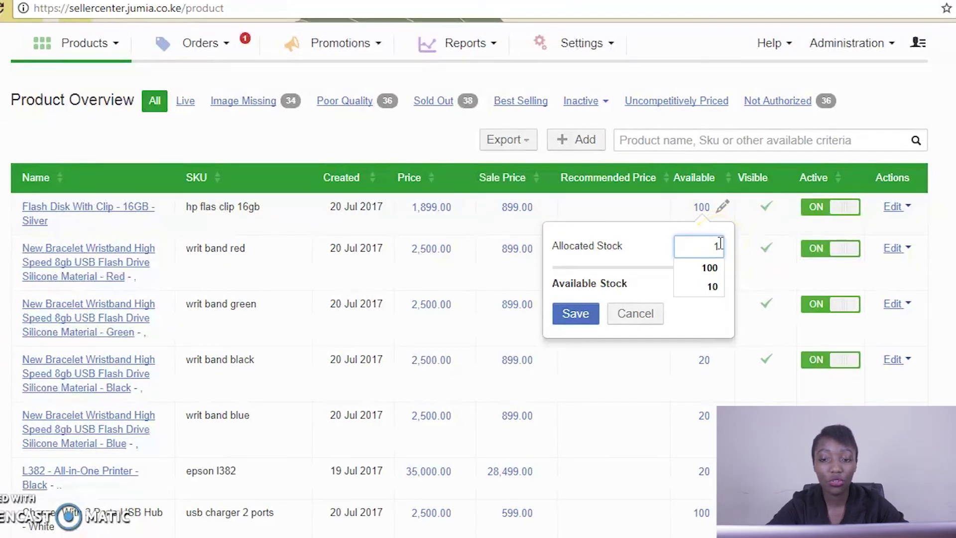
key("BackSpace")
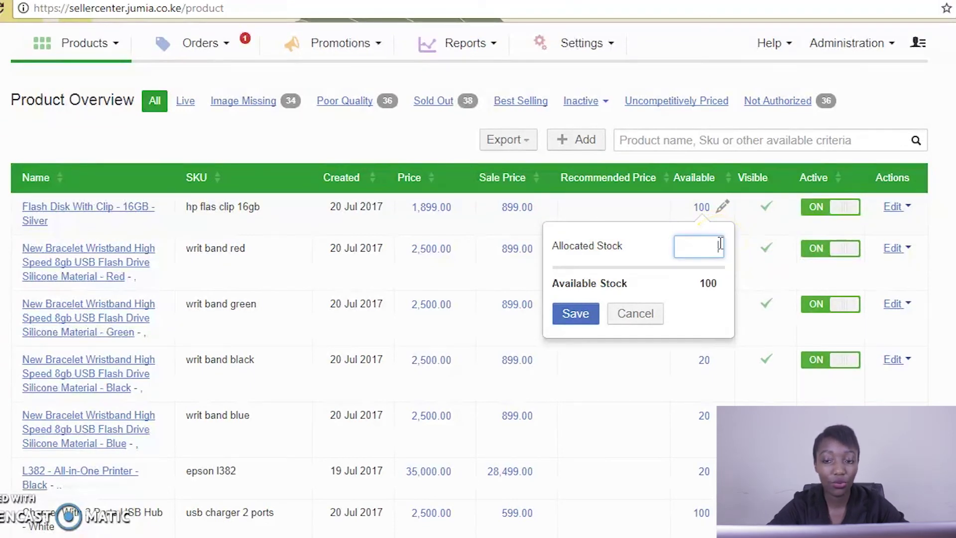
type("0")
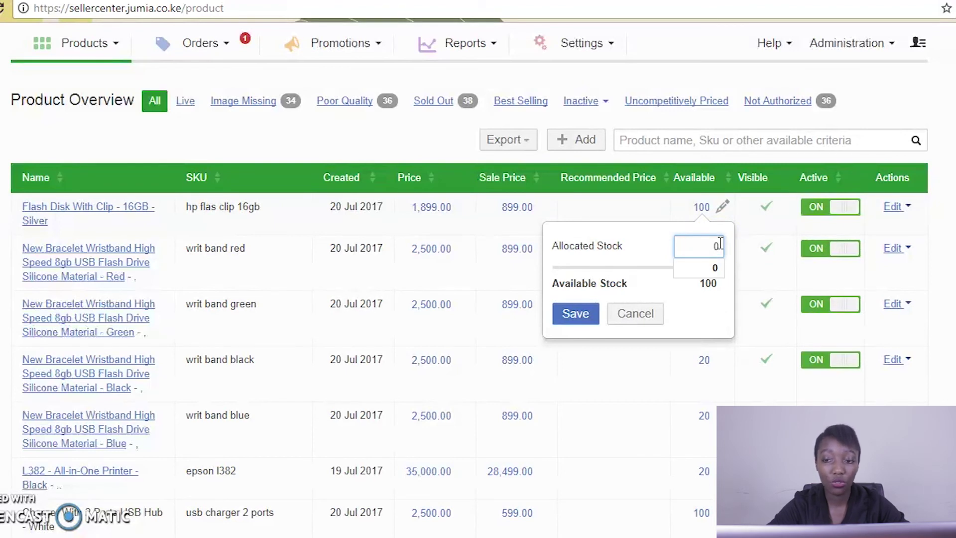
left_click(572, 314)
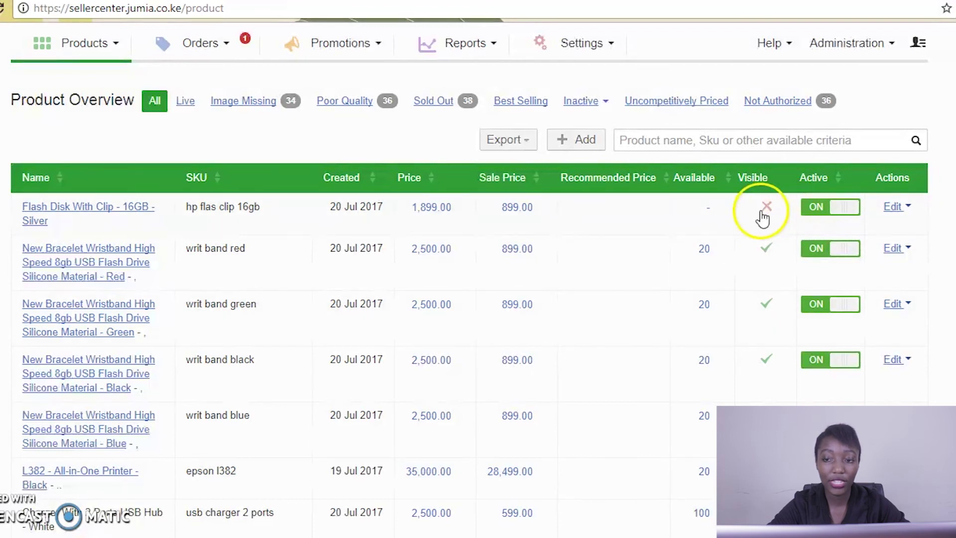
- Close the visibility checklist and switch the flash disk product to inactive
mouse_move(763, 218)
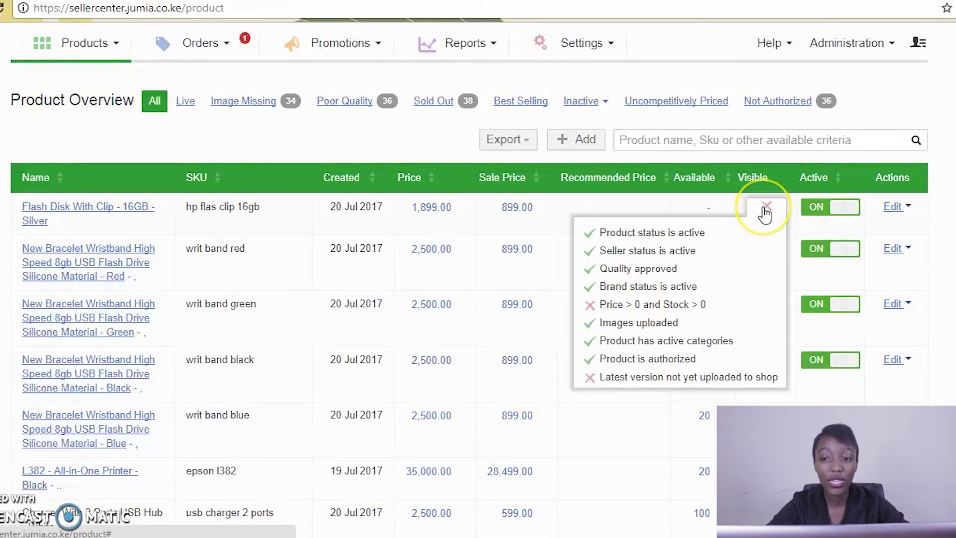
left_click(765, 211)
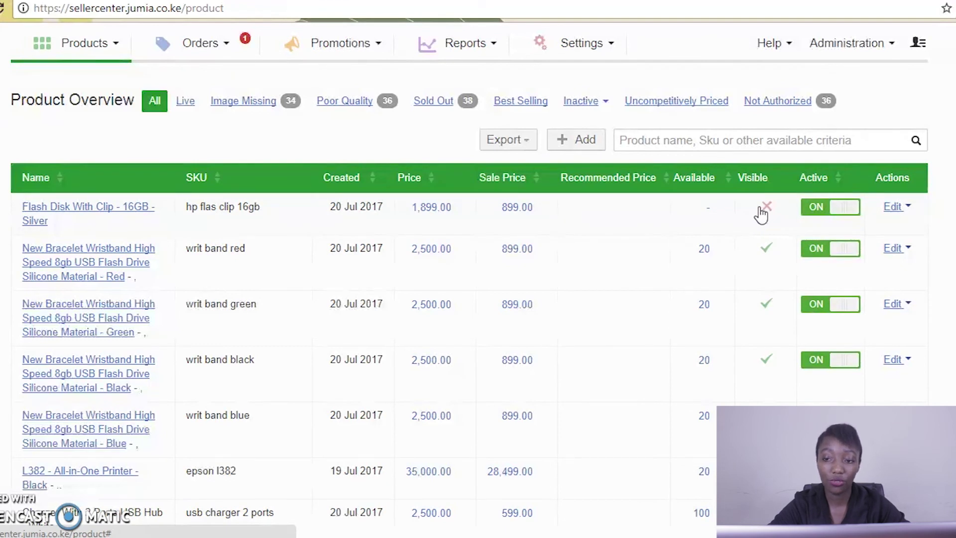
left_click(818, 212)
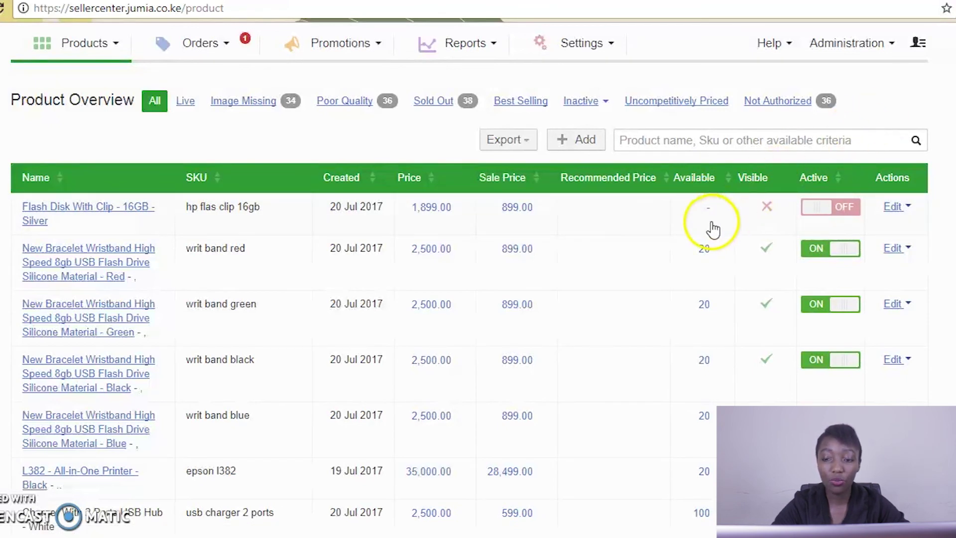
- Start raising the flash disk's allocated stock from 0 to 10
mouse_move(711, 217)
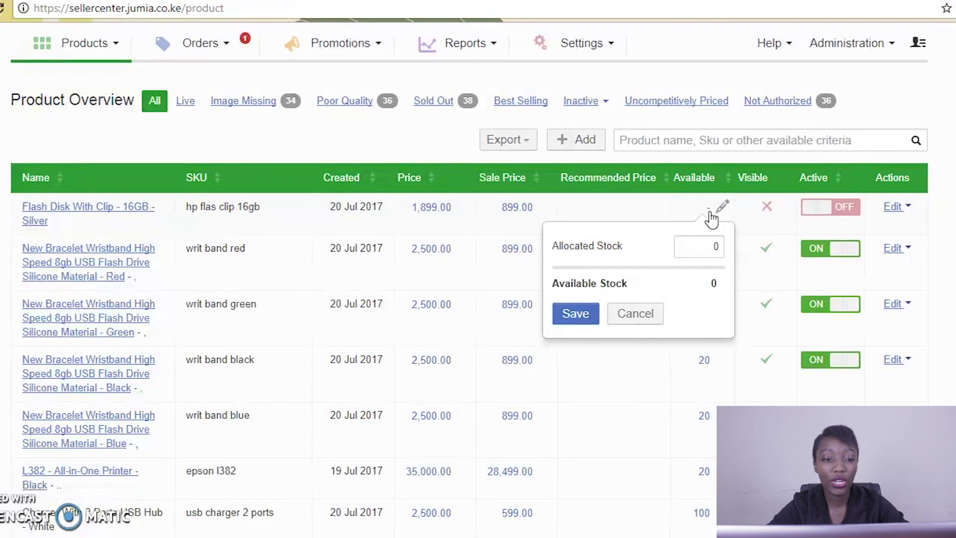
left_click(713, 245)
type("100")
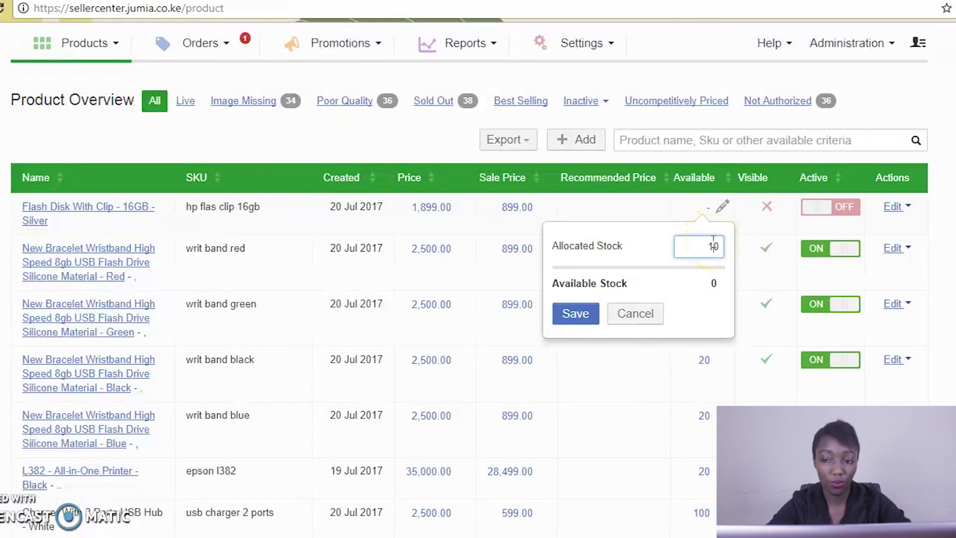